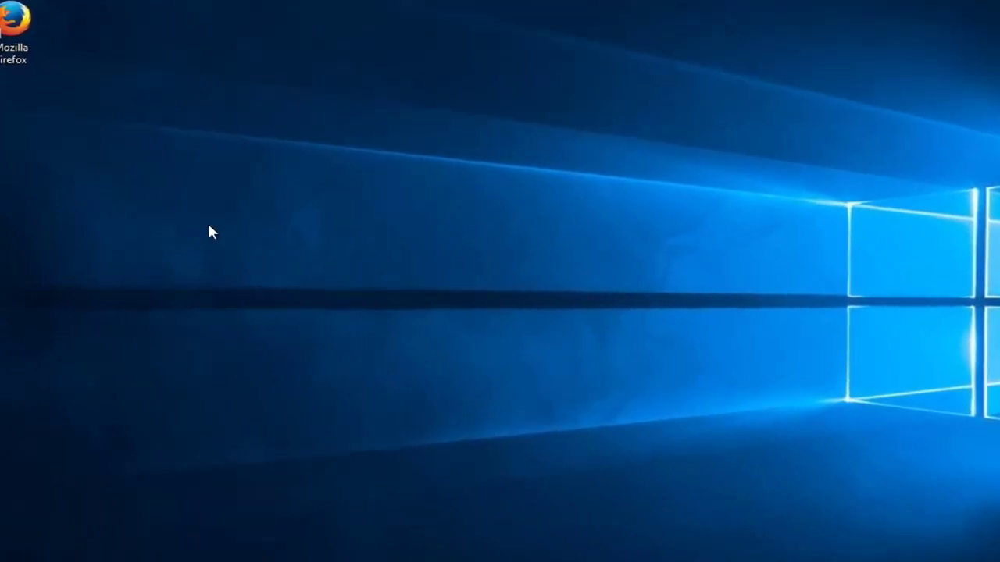
Create a new desktop shortcut targeting %windir%\System32\cmd.exe /c "echo off | clip"
right_click(248, 223)
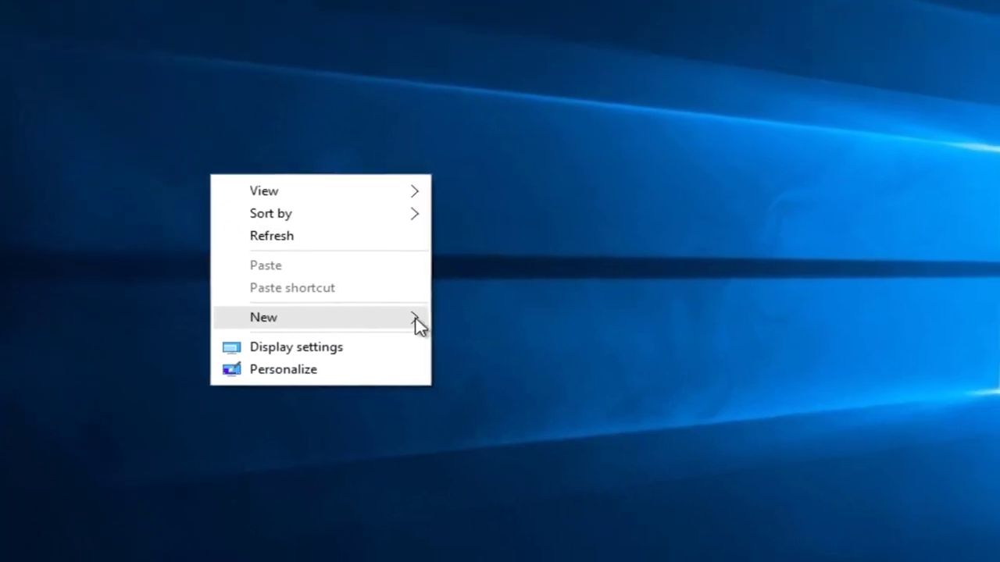
mouse_move(226, 228)
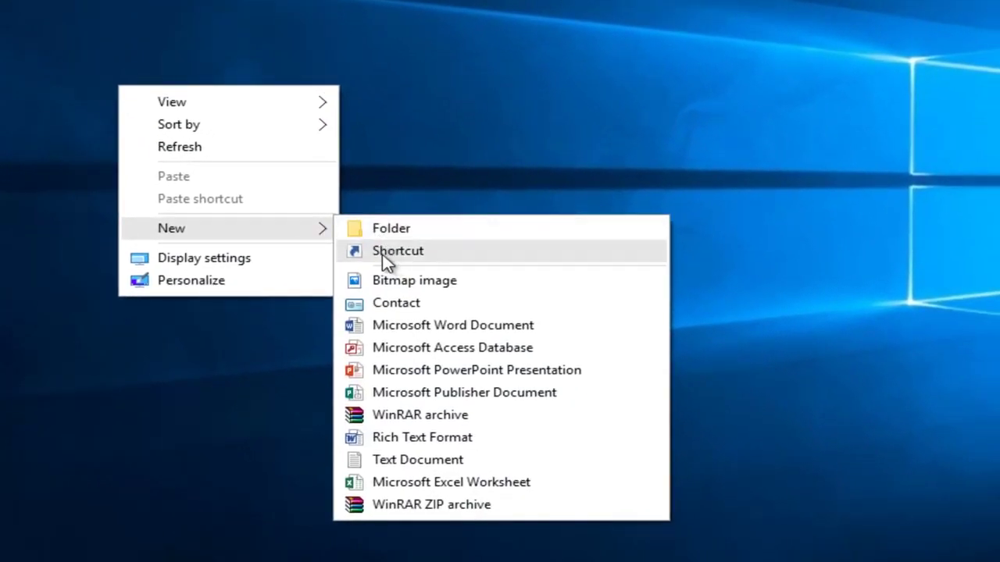
left_click(375, 262)
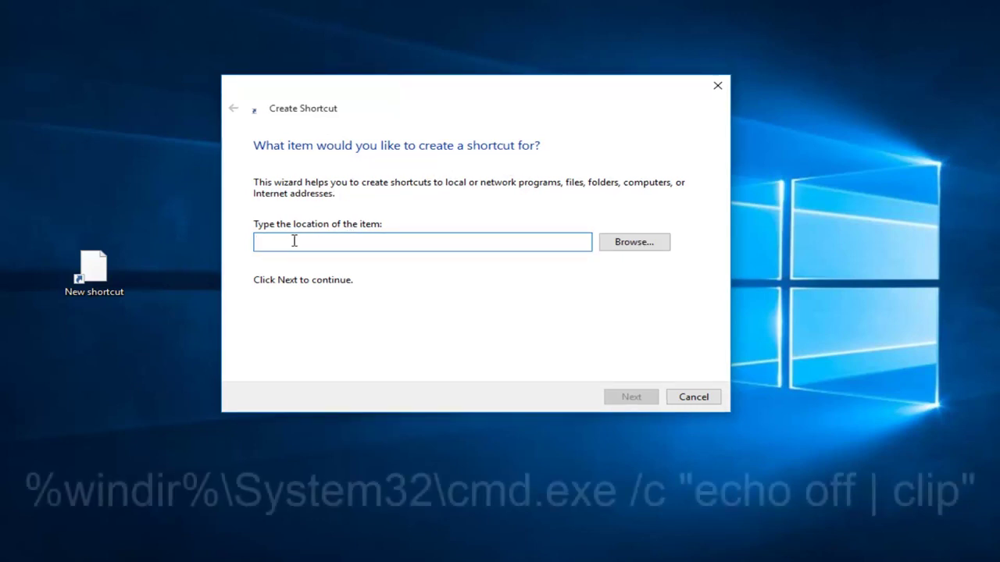
type("%windir%\\System32\\cmd.exe /c \"echo off | clip\"")
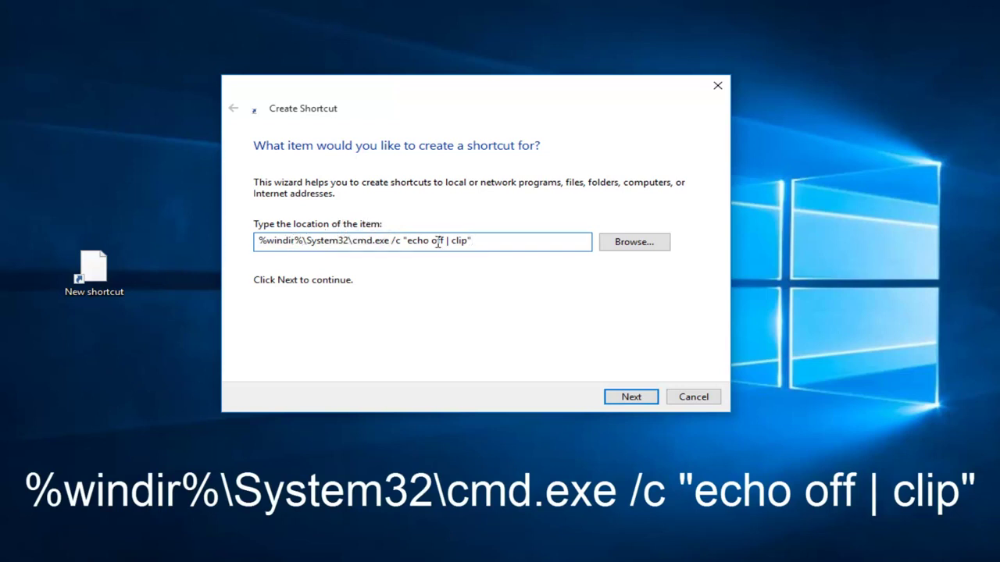
Name the shortcut 'Clear Clipboard' instead of cmd and finish creating it
left_click(631, 398)
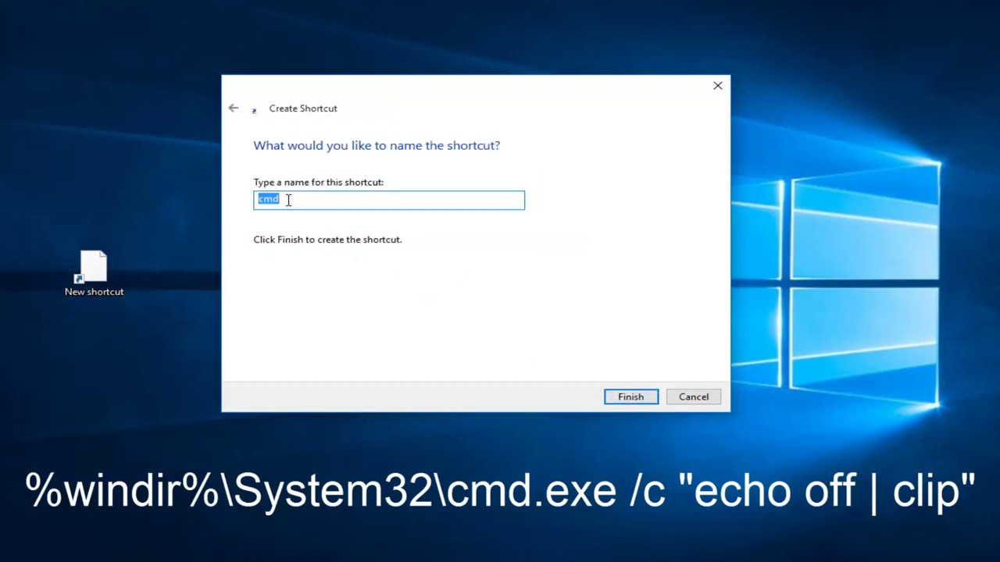
left_click(289, 200)
key("ctrl+a")
type("C")
type("lear XC")
key("BackSpace")
key("BackSpace")
type("Clip")
type("board")
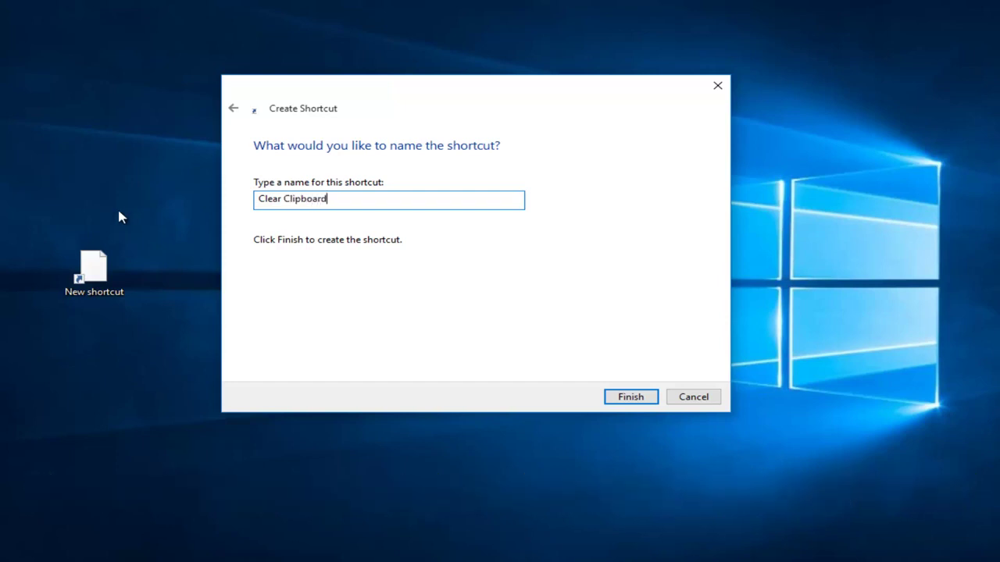
left_click(629, 399)
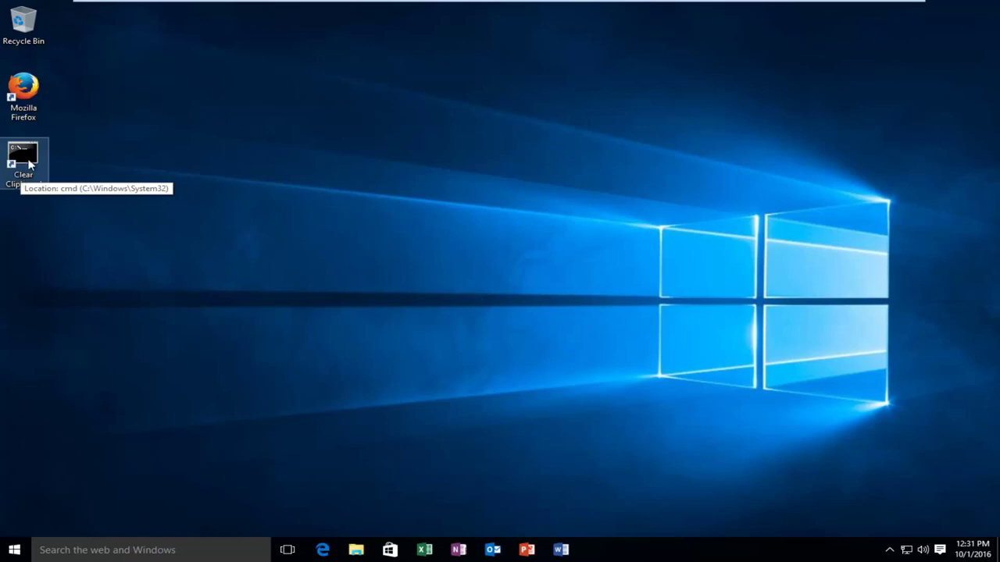
Open the Change Icon dialog from the Clear Clipboard shortcut's properties
right_click(24, 169)
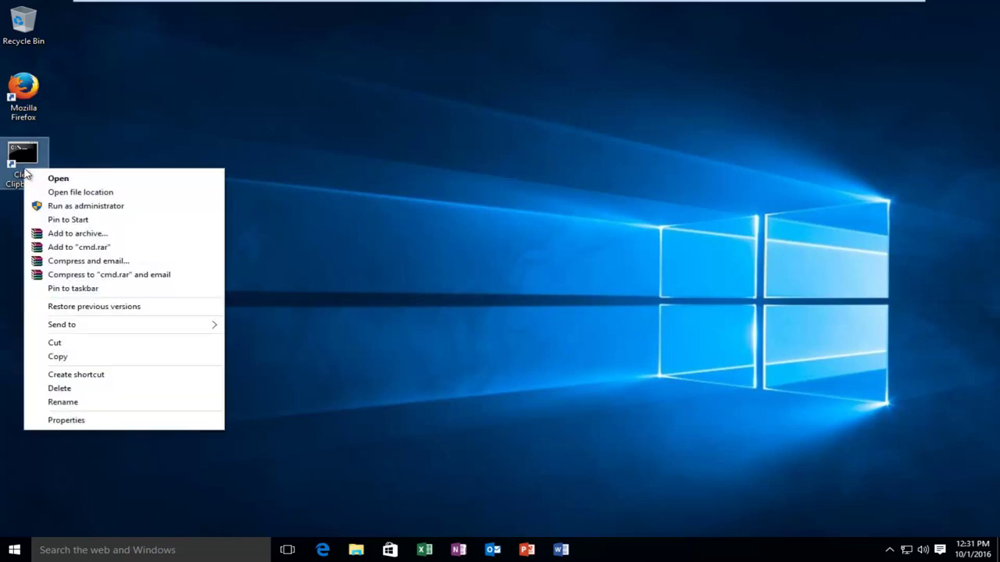
left_click(54, 426)
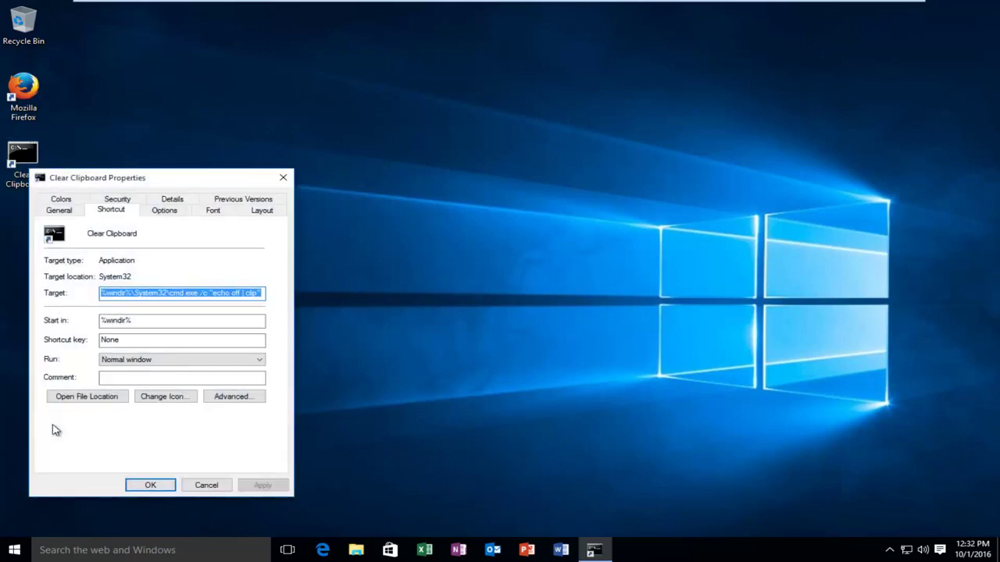
left_click(166, 400)
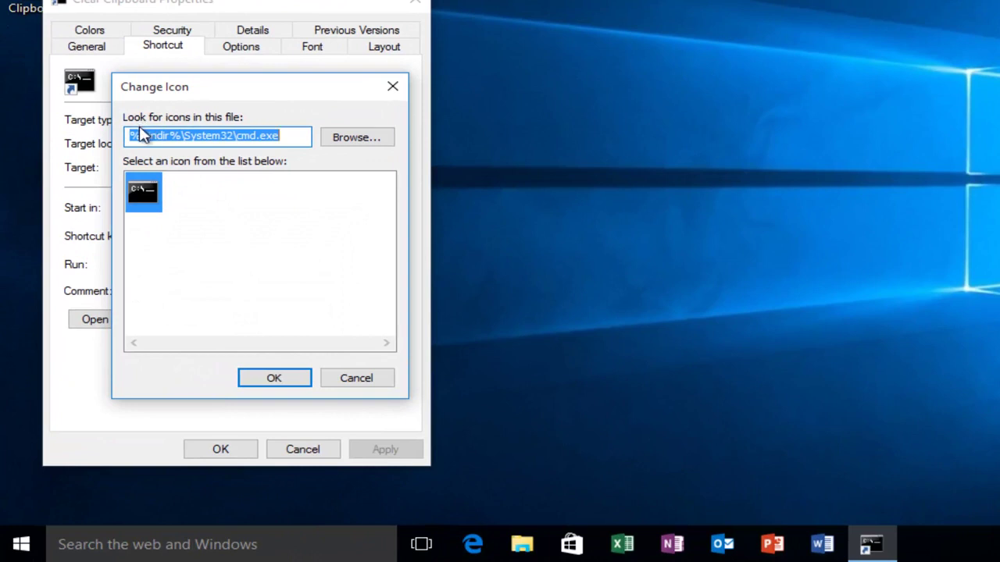
Change the icon file path from cmd.exe to %windir%\System32\DxpTaskSync.dll
left_click(196, 135)
key("shift+Left")
key("shift+Left")
key("shift+Left")
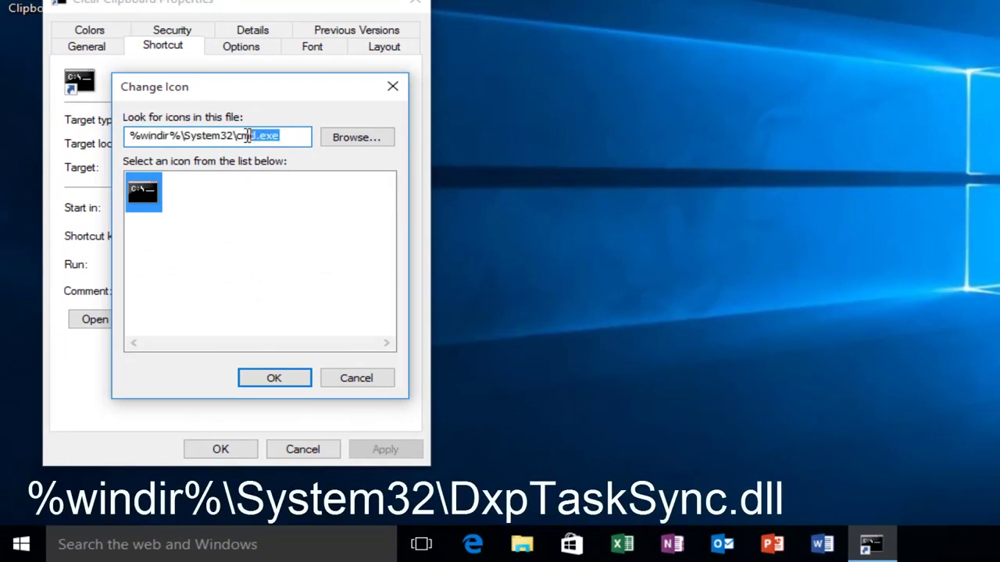
key("shift+Left")
key("shift+Left")
type("D")
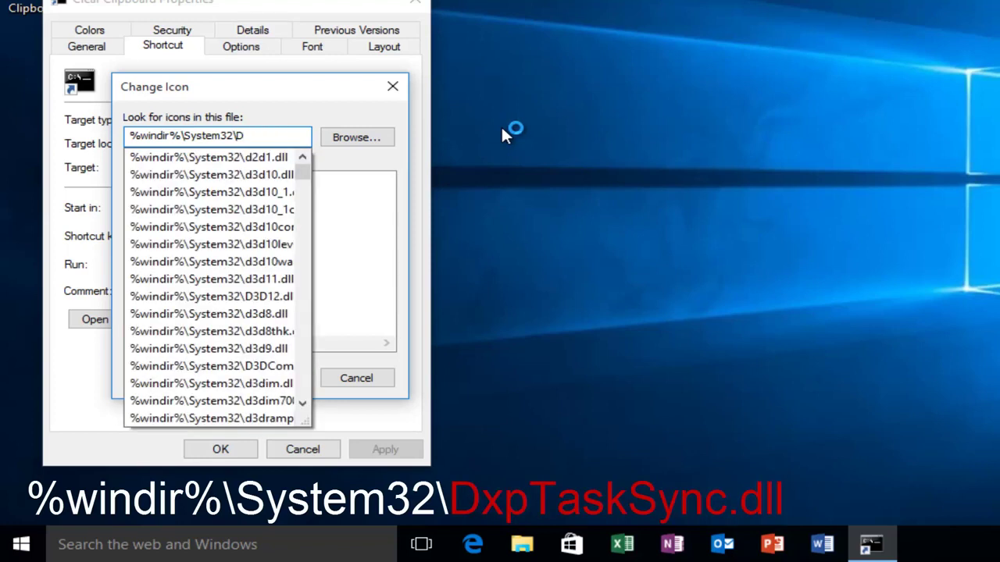
type("xp")
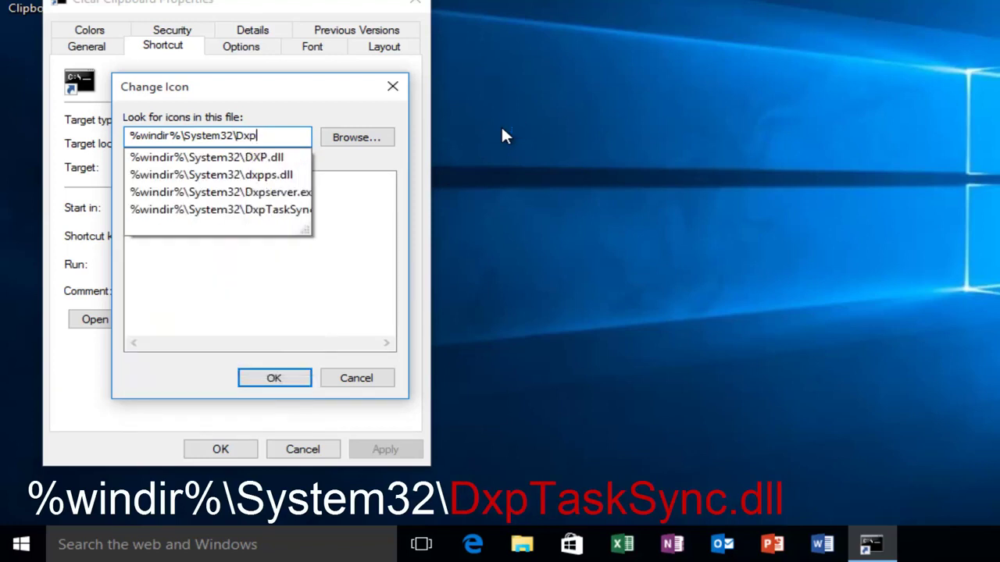
type("T")
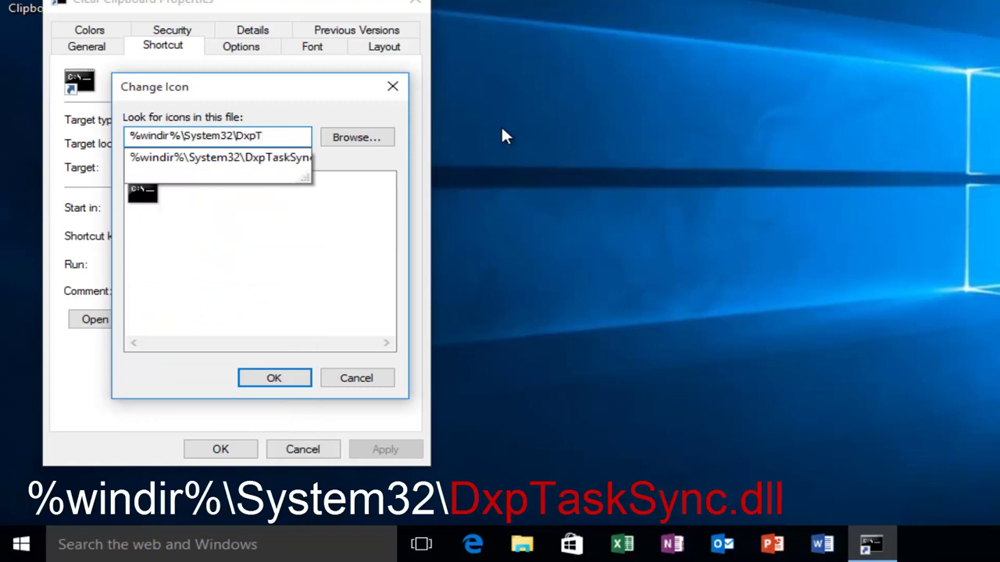
type("as")
left_click(260, 159)
left_click(246, 136)
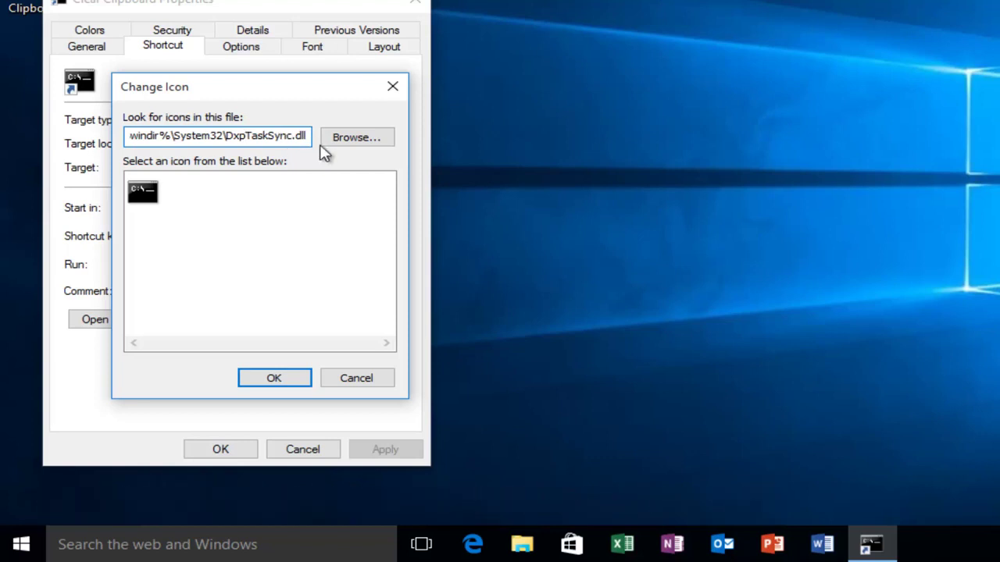
Pick the landscape picture icon from DxpTaskSync.dll and apply it to the shortcut
left_click(287, 386)
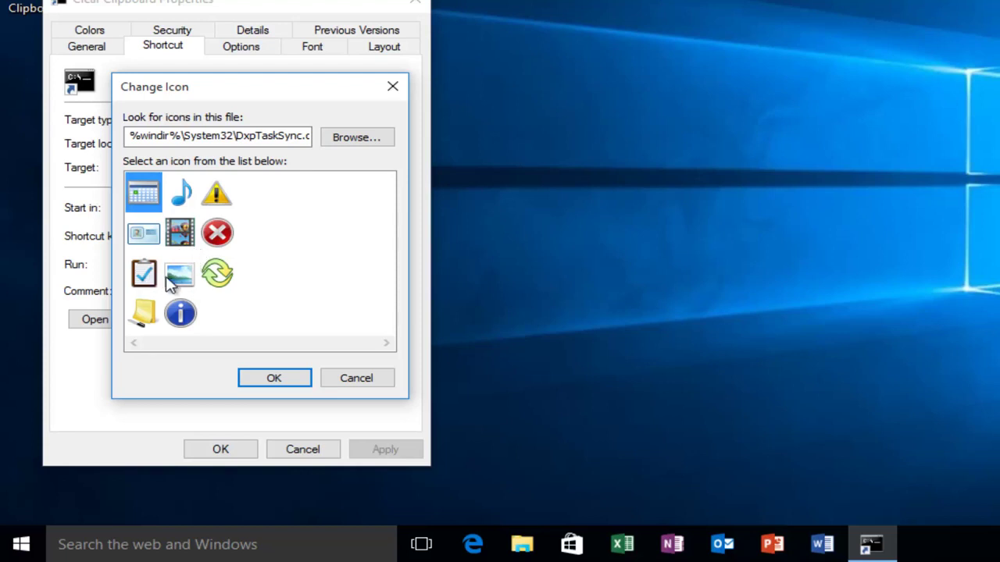
left_click(184, 282)
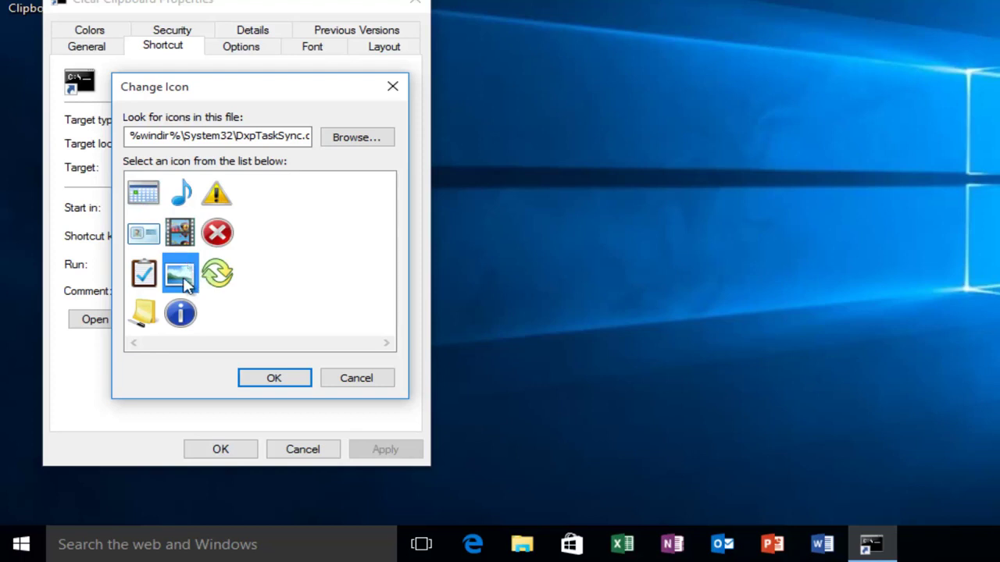
left_click(142, 322)
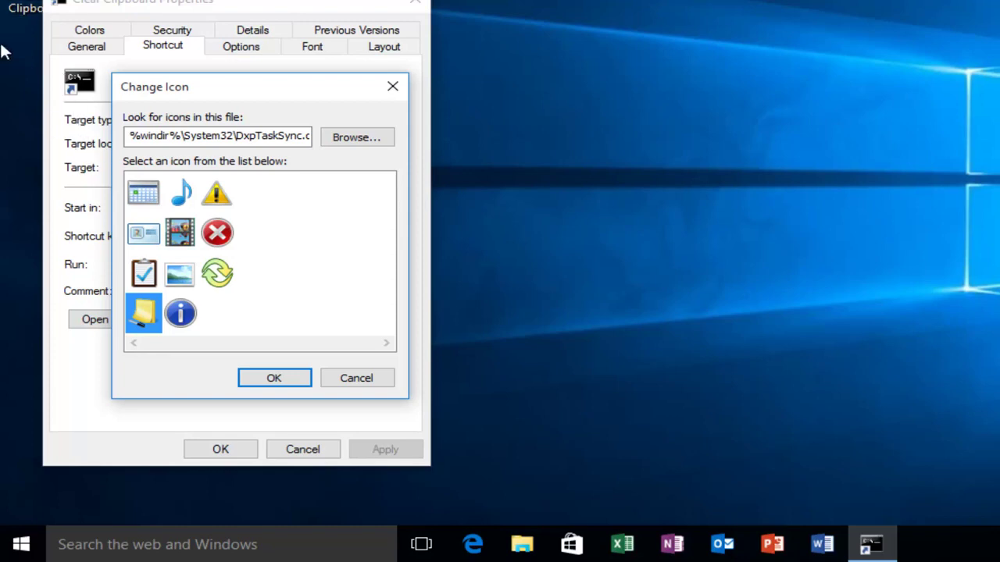
left_click(180, 277)
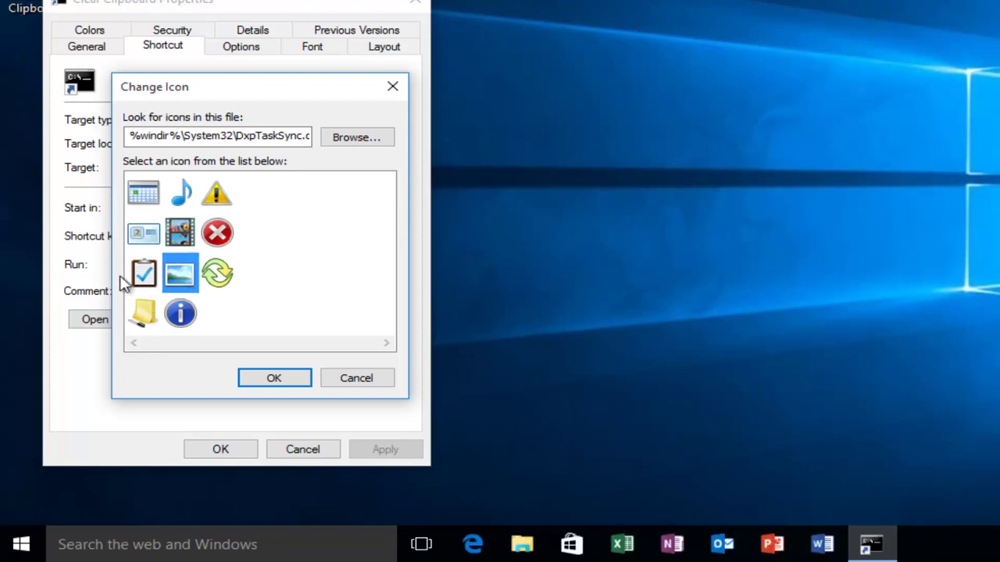
left_click(269, 380)
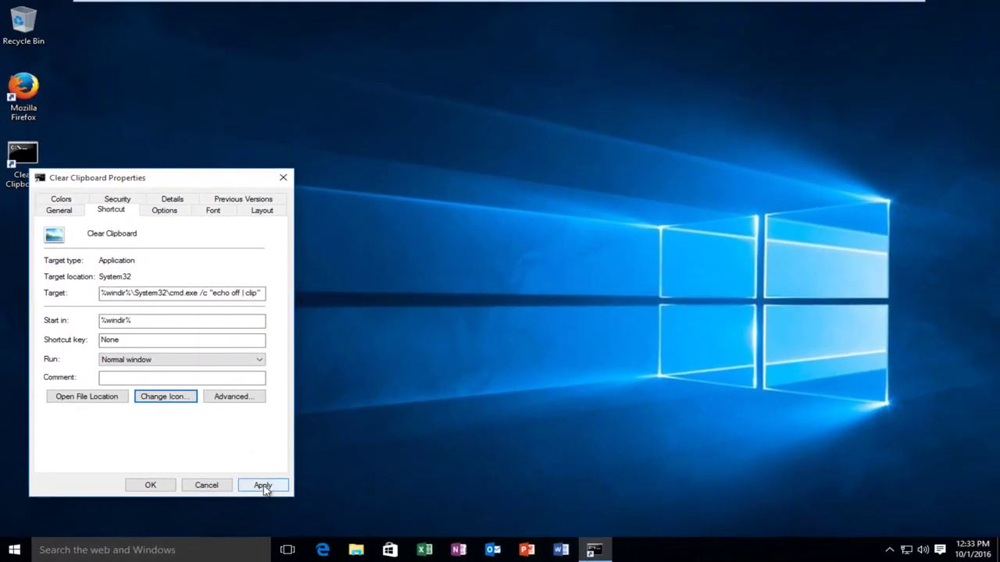
left_click(264, 488)
left_click(135, 488)
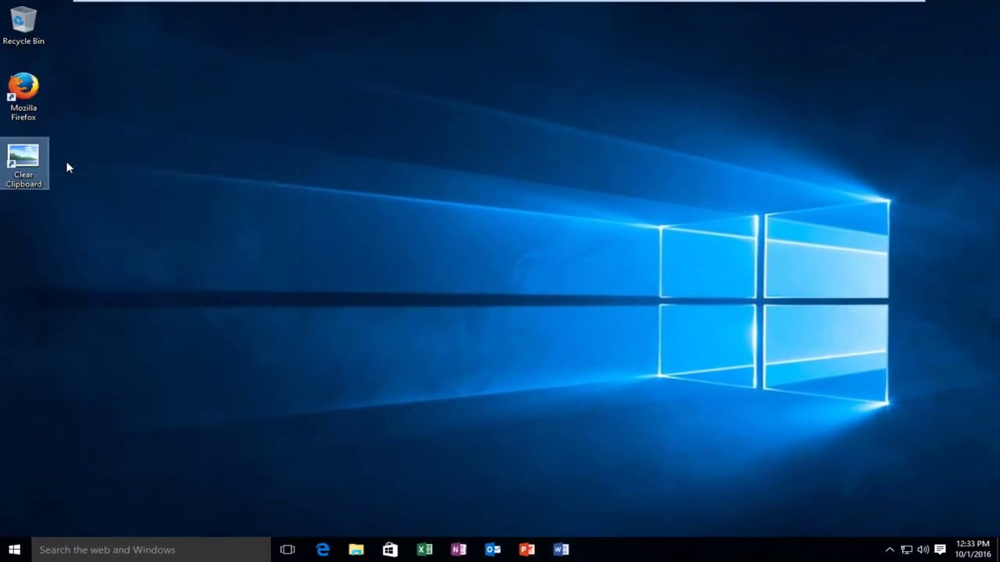